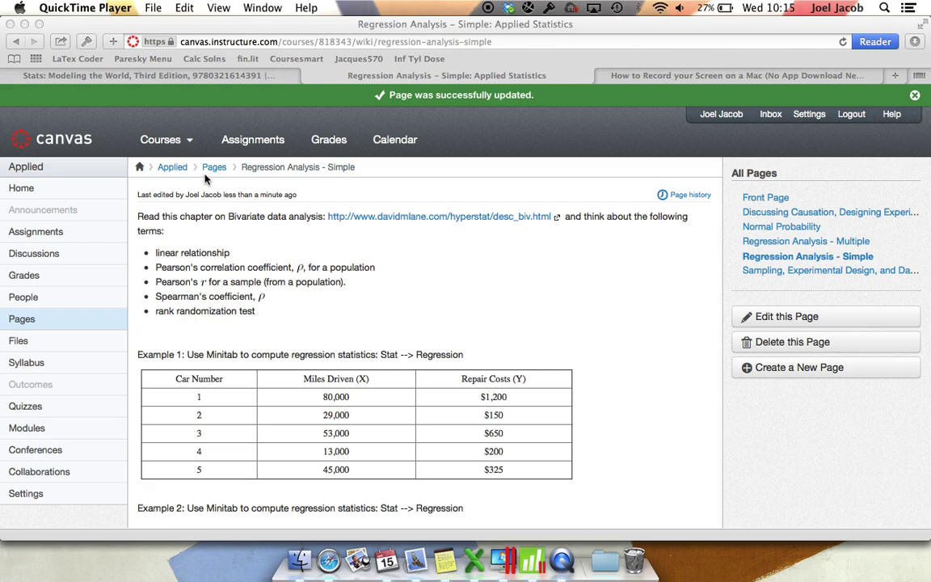
Bring the Canvas course page forward and scroll down to the Example 2 body-fat table.
{"action": "left_click", "coordinate": [174, 150]}
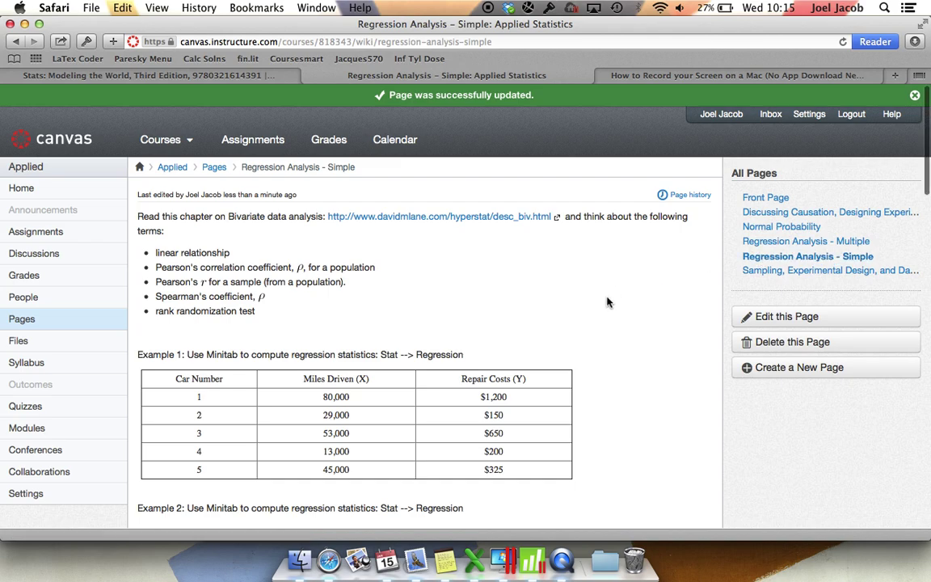
{"action": "scroll", "coordinate": [609, 302], "scroll_direction": "down", "scroll_amount": 8}
{"action": "scroll", "coordinate": [609, 302], "scroll_direction": "down", "scroll_amount": 3}
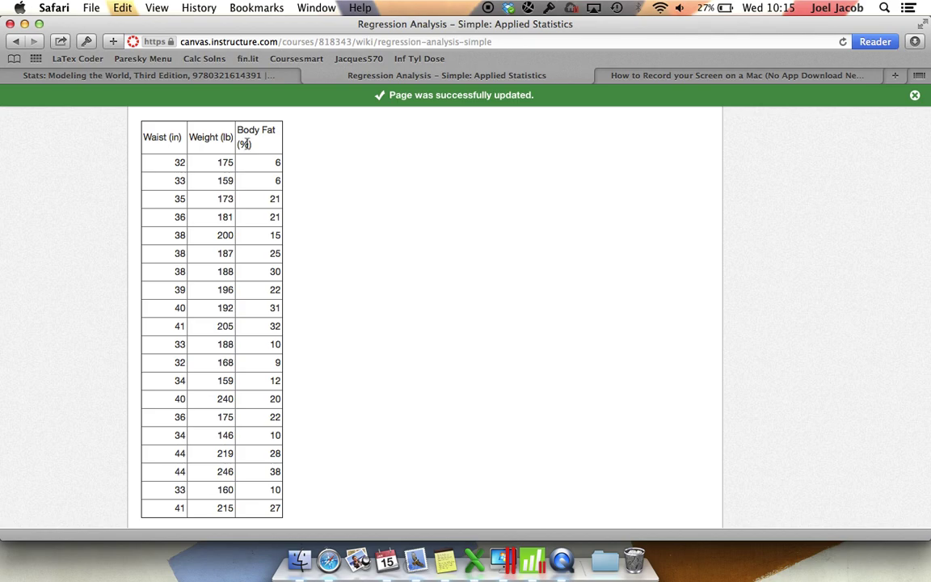
Select the first rows of the waist, weight and body-fat table, then switch to Minitab.
{"action": "left_click_drag", "start_coordinate": [144, 139], "coordinate": [264, 213]}
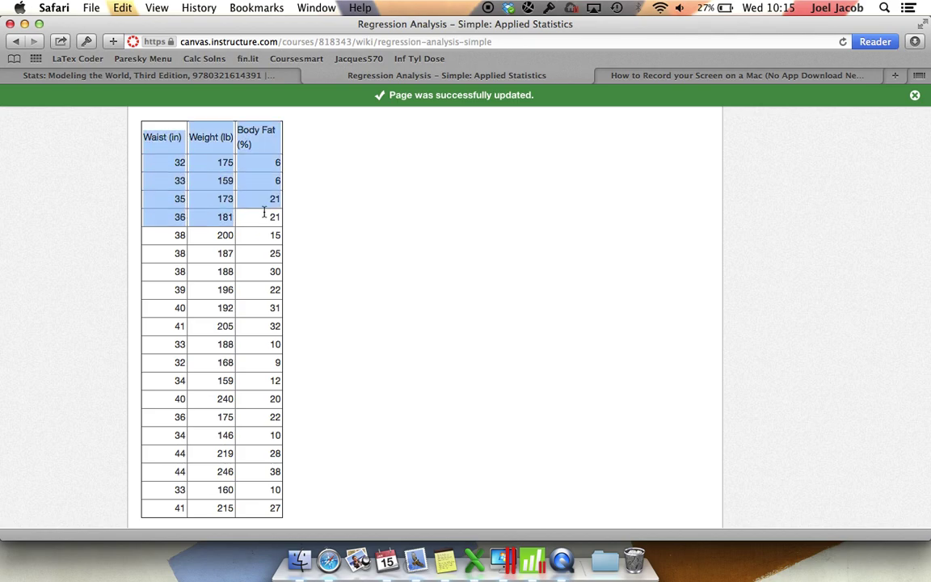
{"action": "left_click", "coordinate": [324, 247]}
{"action": "scroll", "coordinate": [324, 248], "scroll_direction": "down", "scroll_amount": 2}
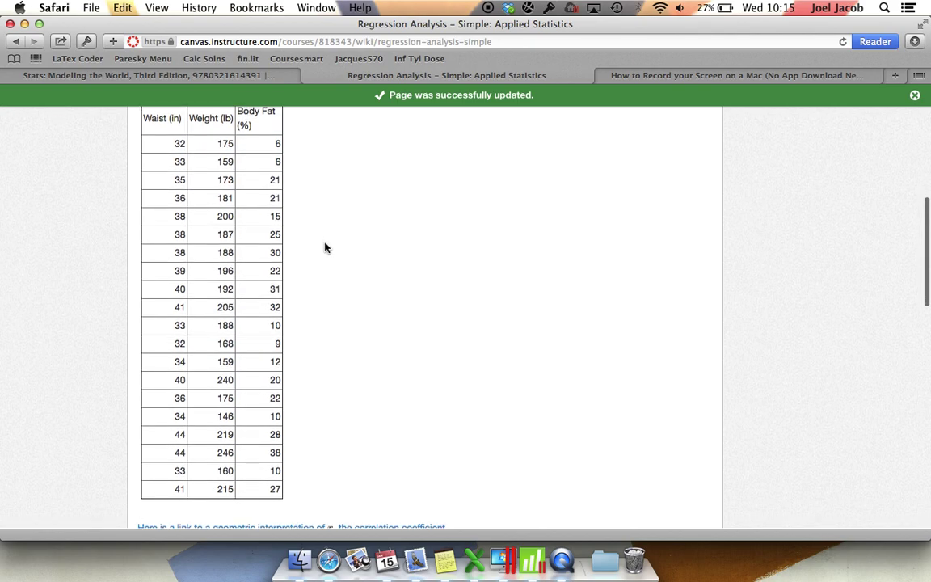
{"action": "left_click", "coordinate": [529, 551]}
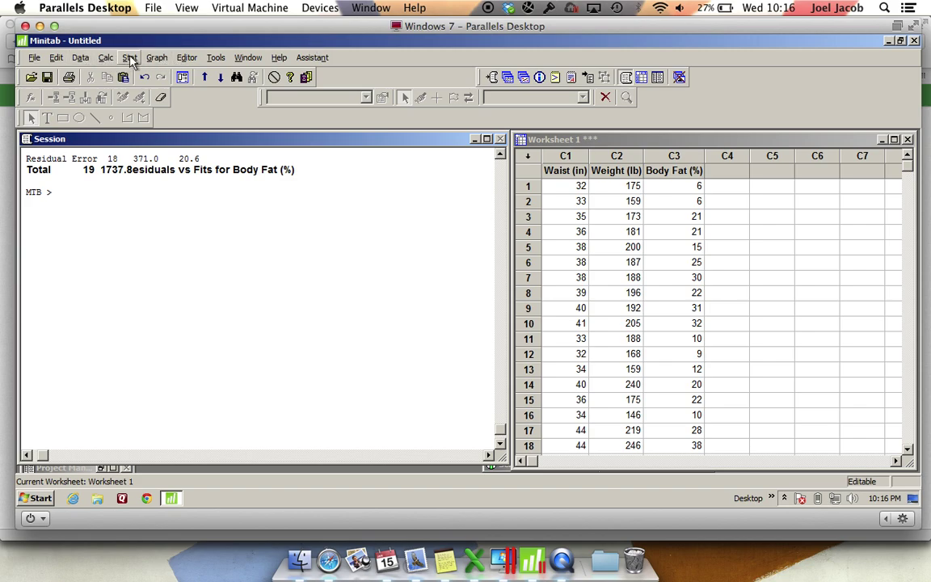
Plot Weight (lb) versus Waist (in) as a With Regression scatterplot, placed over the Session window.
{"action": "left_click", "coordinate": [155, 59]}
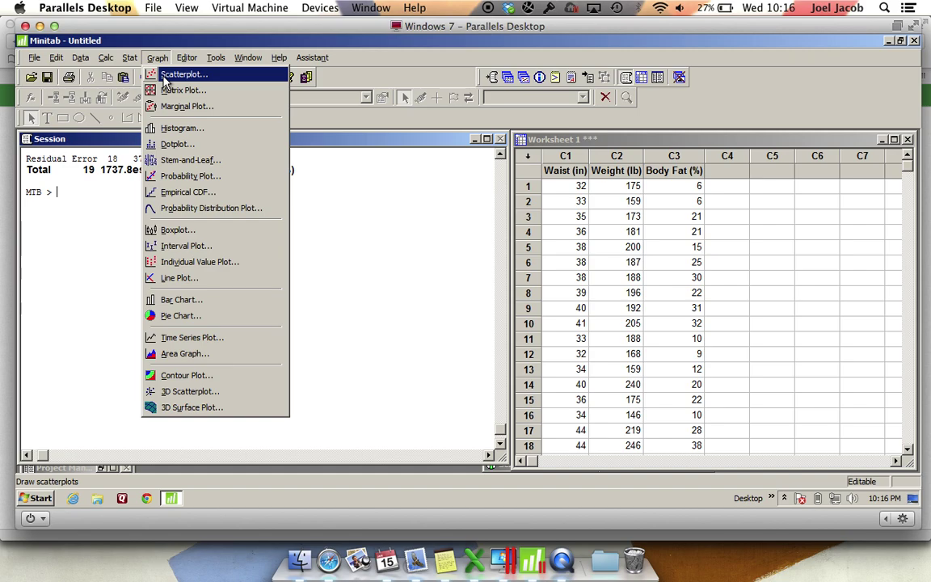
{"action": "left_click", "coordinate": [166, 76]}
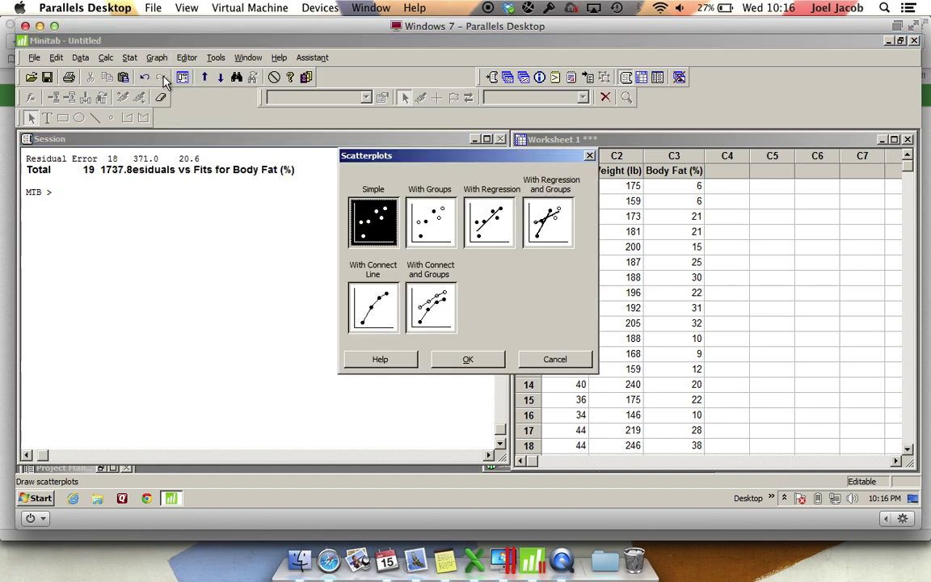
{"action": "left_click", "coordinate": [490, 230]}
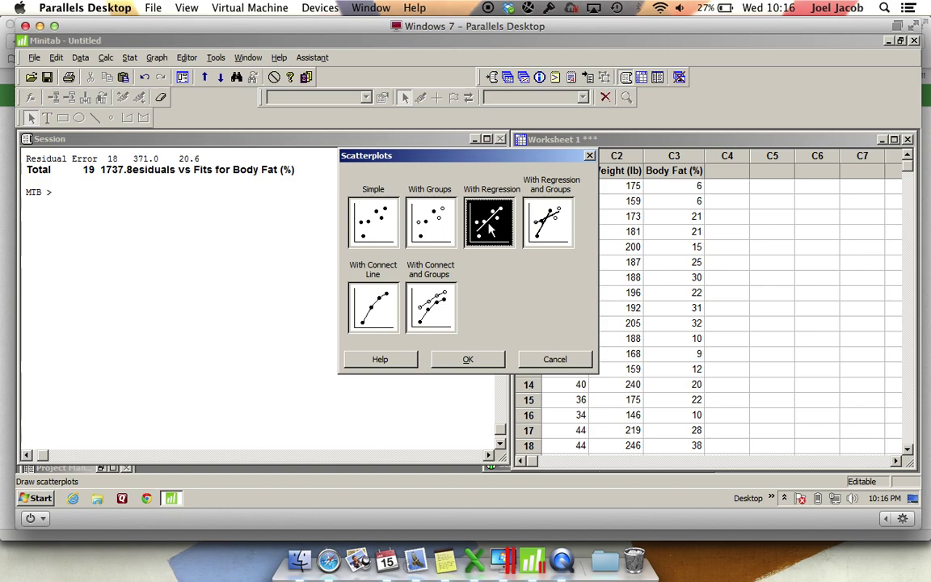
{"action": "left_click", "coordinate": [476, 359]}
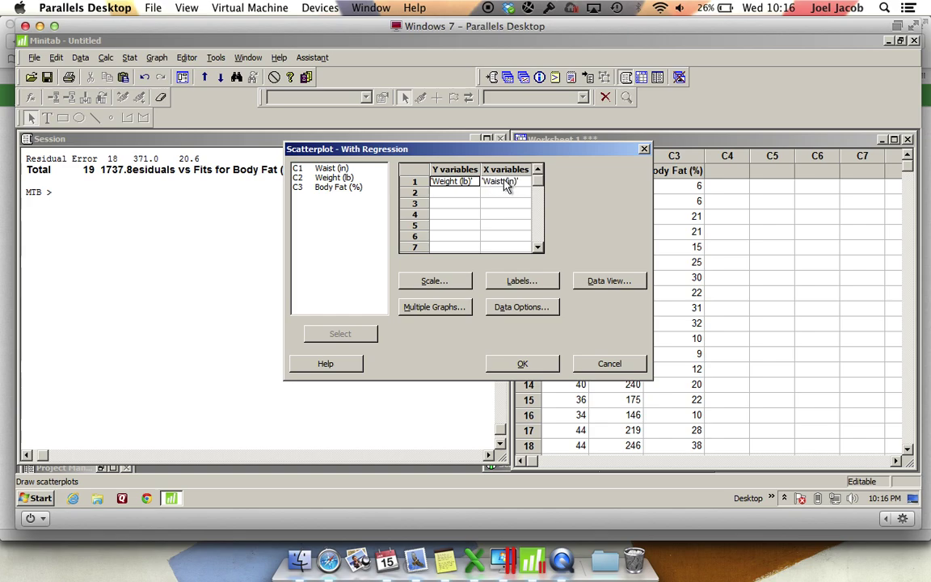
{"action": "left_click", "coordinate": [520, 365]}
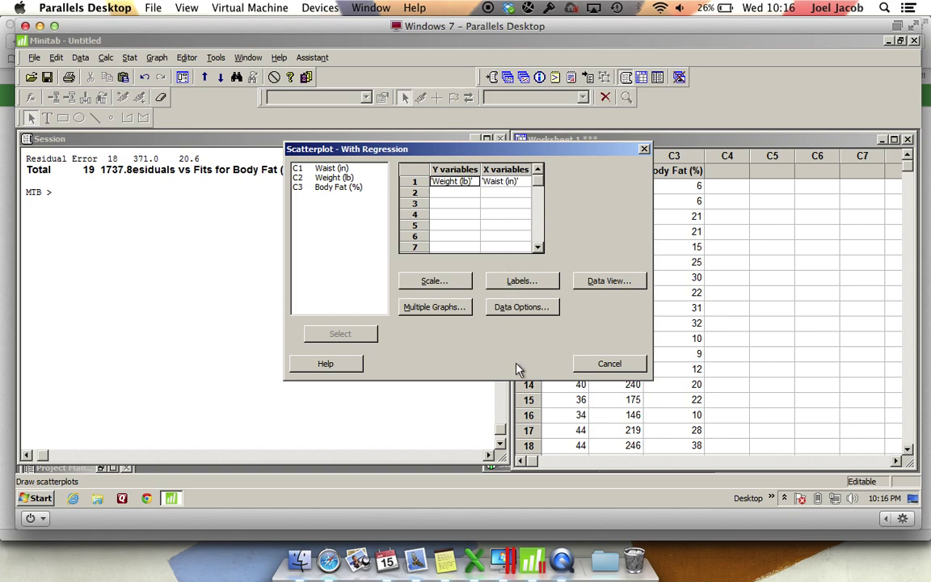
{"action": "left_click_drag", "start_coordinate": [475, 265], "coordinate": [408, 148]}
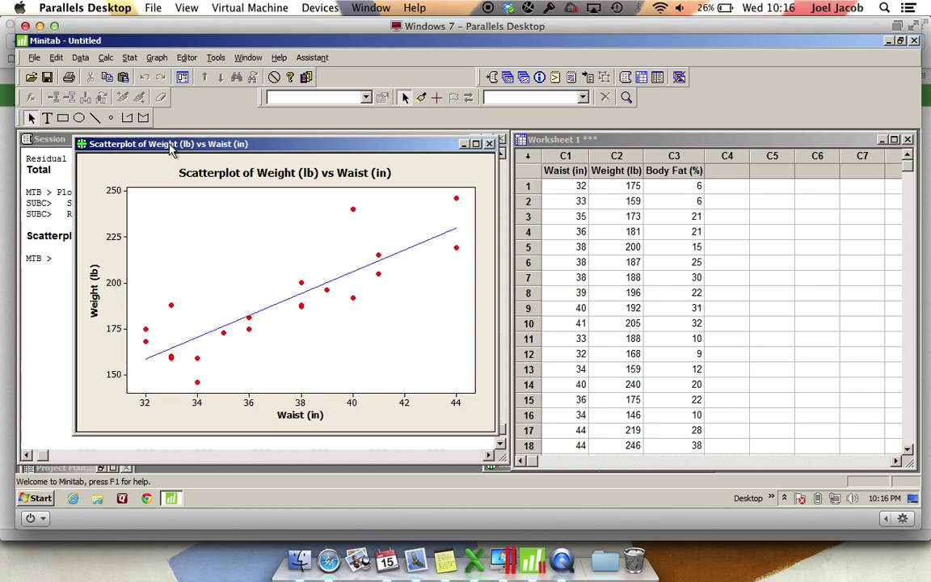
{"action": "left_click", "coordinate": [129, 58]}
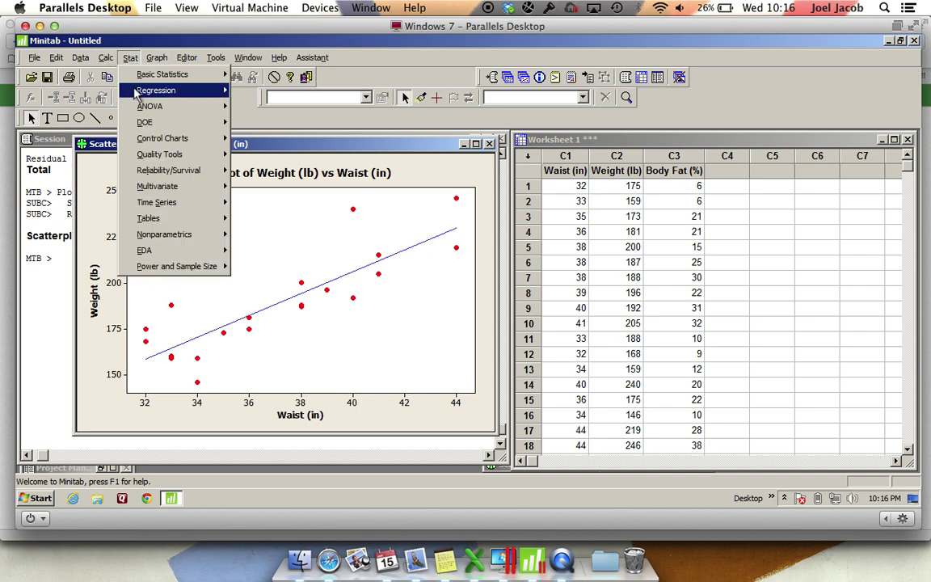
Run a regression with response Weight (lb) and predictor Waist (in), requesting a Residuals versus fits plot.
{"action": "mouse_move", "coordinate": [138, 94]}
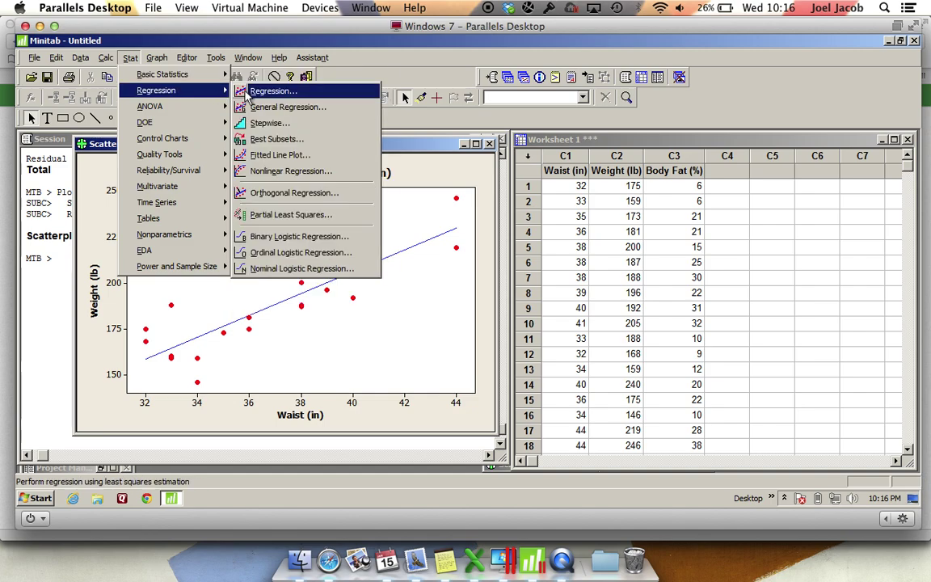
{"action": "left_click", "coordinate": [247, 95]}
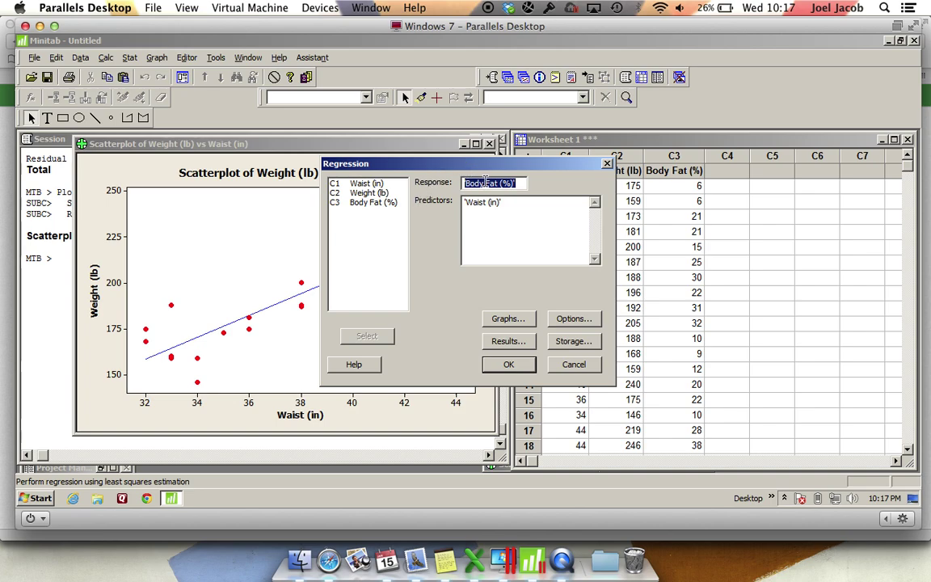
{"action": "double_click", "coordinate": [391, 195]}
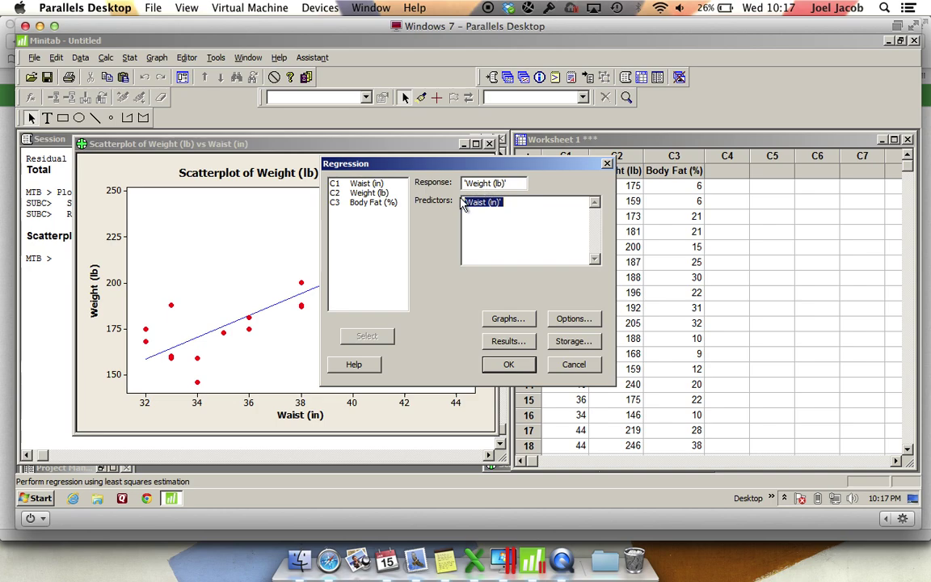
{"action": "left_click", "coordinate": [508, 319]}
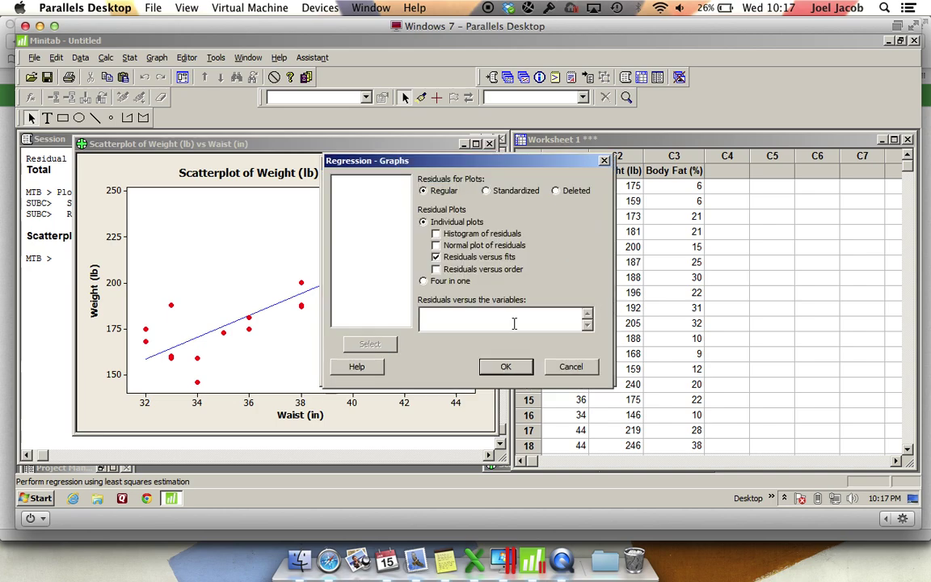
{"action": "left_click", "coordinate": [437, 256]}
{"action": "left_click_drag", "start_coordinate": [481, 161], "coordinate": [576, 162]}
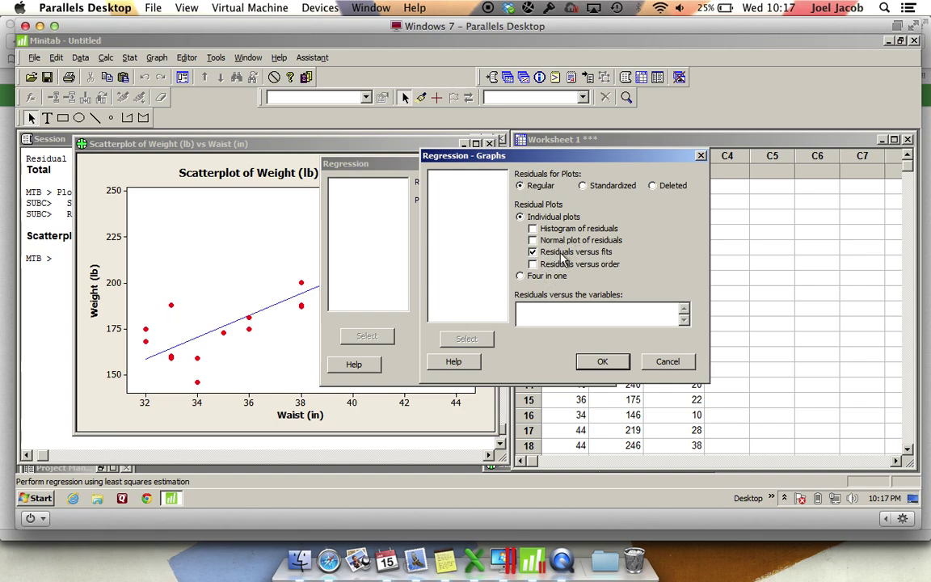
{"action": "left_click", "coordinate": [591, 368]}
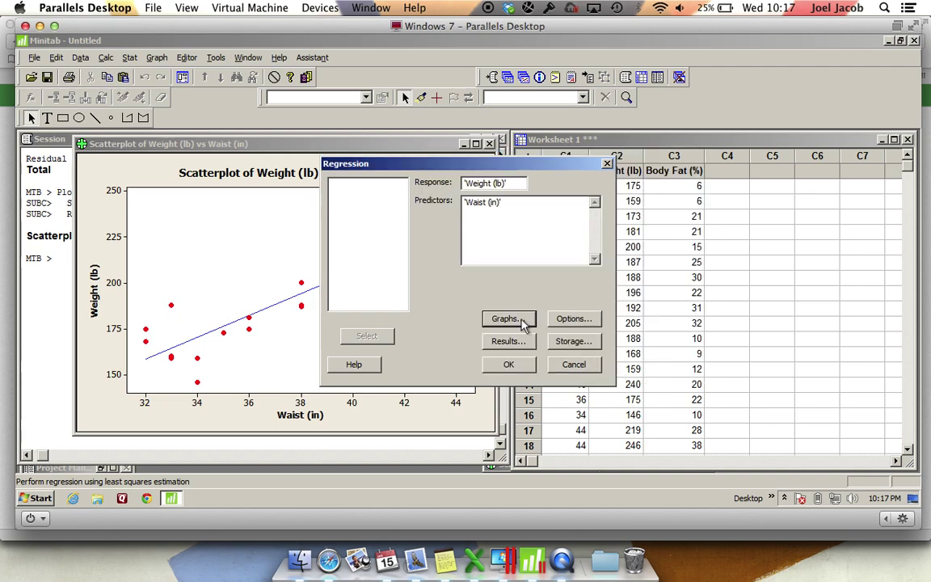
{"action": "left_click", "coordinate": [523, 366]}
Move the Residuals vs Fits plot right and scroll the session output back to the top.
{"action": "left_click_drag", "start_coordinate": [477, 289], "coordinate": [802, 157]}
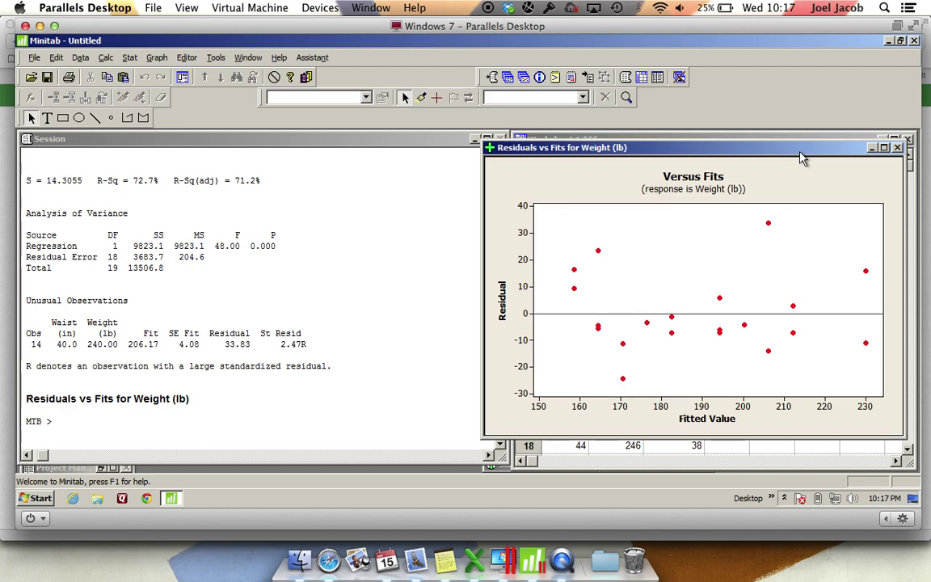
{"action": "left_click", "coordinate": [175, 241]}
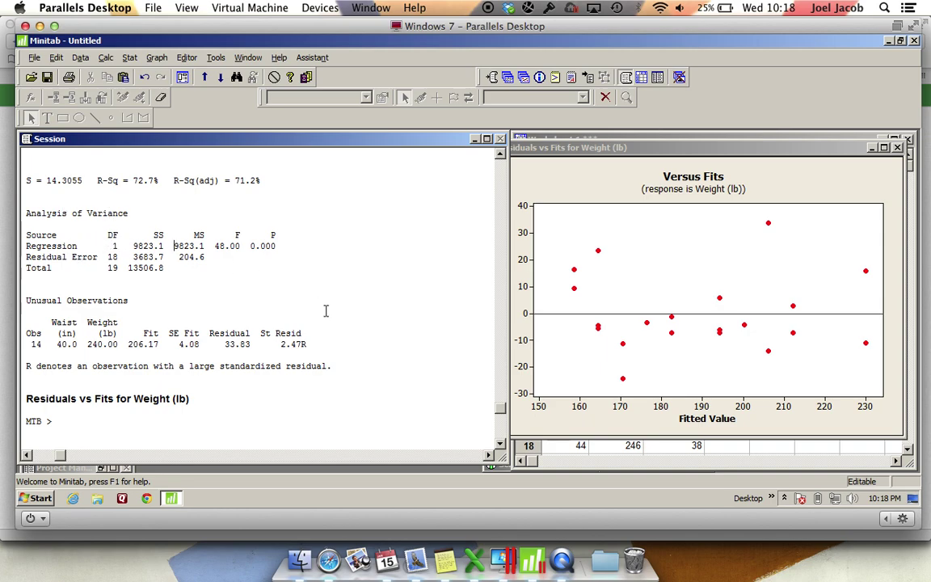
{"action": "key", "text": "Home"}
{"action": "key", "text": "Down"}
{"action": "key", "text": "Down"}
{"action": "key", "text": "Down"}
{"action": "key", "text": "Down"}
{"action": "key", "text": "Down"}
{"action": "key", "text": "Down"}
{"action": "key", "text": "Down"}
{"action": "key", "text": "Down"}
{"action": "key", "text": "Down"}
{"action": "key", "text": "Down"}
{"action": "key", "text": "Down"}
{"action": "key", "text": "Down"}
{"action": "left_click_drag", "start_coordinate": [501, 427], "coordinate": [501, 400]}
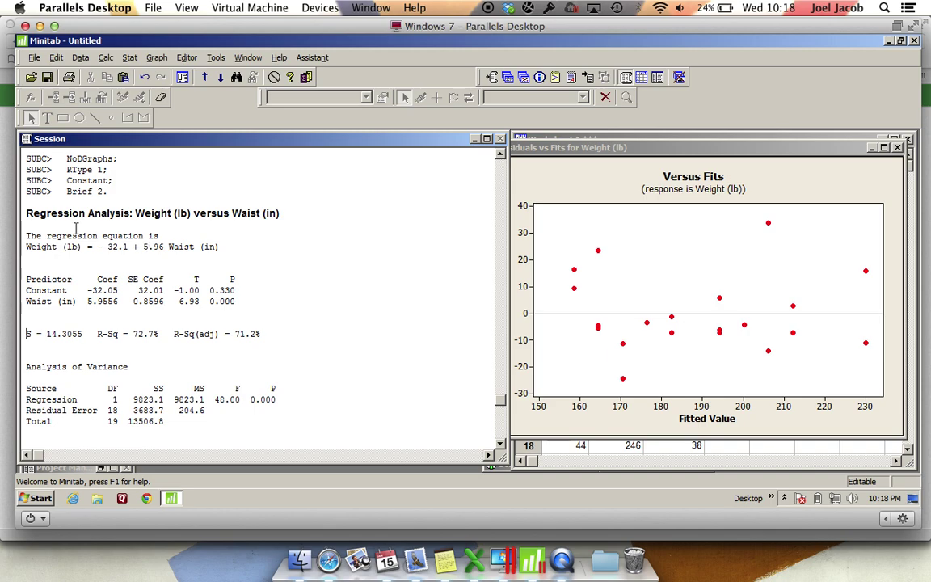
Highlight the regression equation, coefficients -32.05 and 5.96, R-Sq 72.7% and R-Sq(adj) 71.2%.
{"action": "left_click_drag", "start_coordinate": [28, 248], "coordinate": [236, 246]}
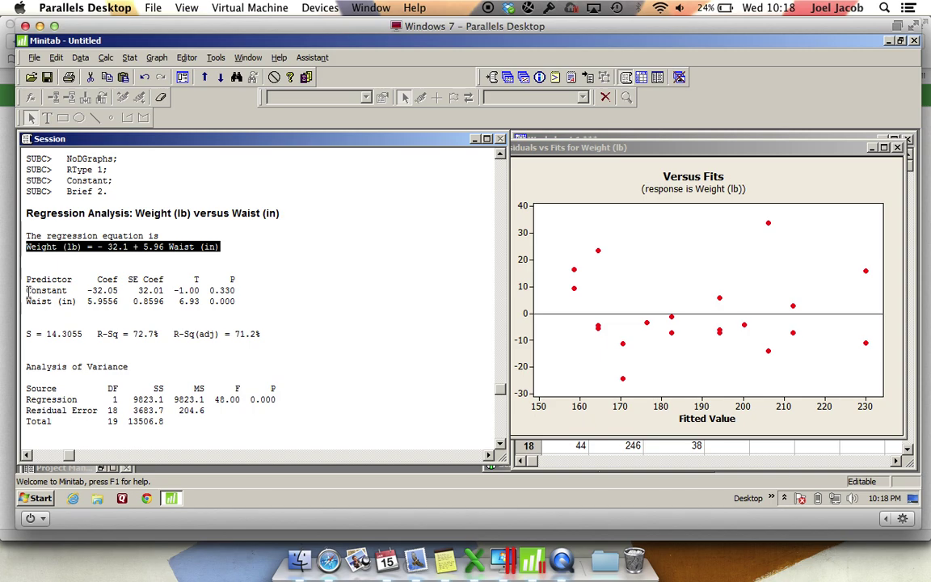
{"action": "left_click_drag", "start_coordinate": [26, 290], "coordinate": [126, 291]}
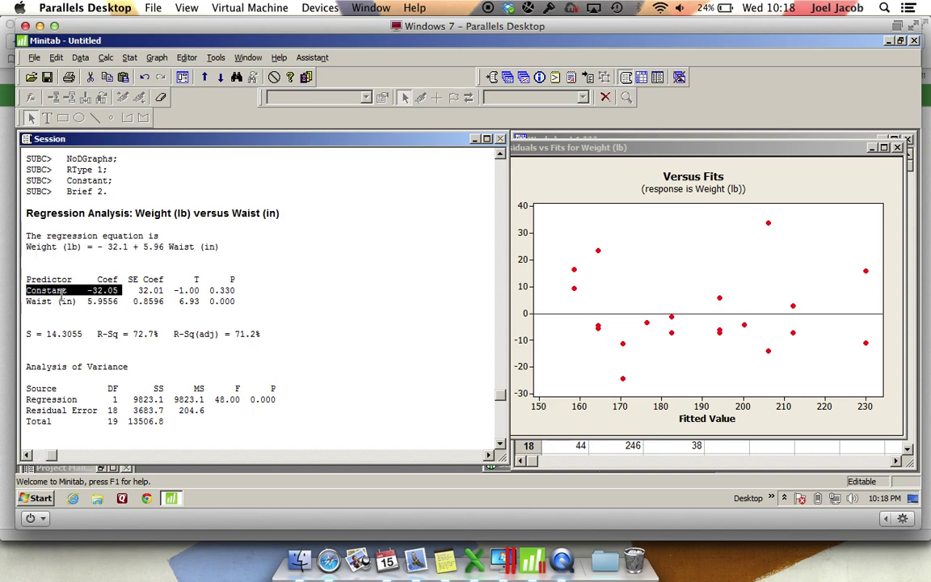
{"action": "left_click_drag", "start_coordinate": [25, 301], "coordinate": [118, 300]}
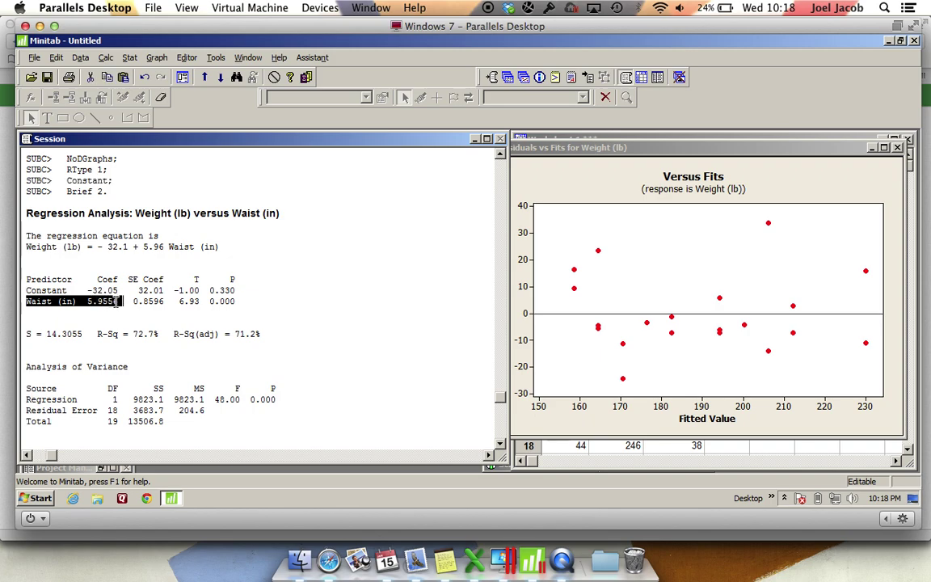
{"action": "left_click_drag", "start_coordinate": [144, 247], "coordinate": [167, 252]}
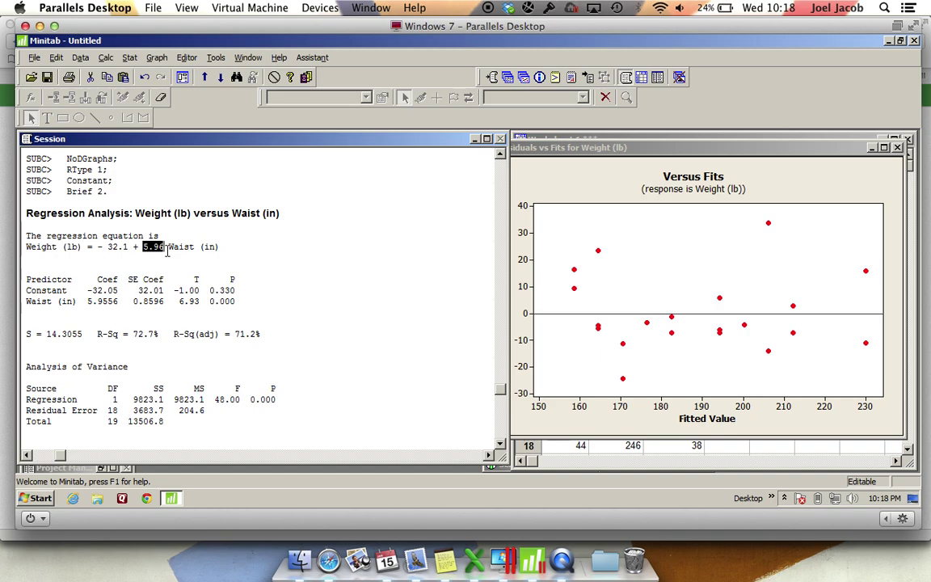
{"action": "left_click_drag", "start_coordinate": [94, 334], "coordinate": [165, 334]}
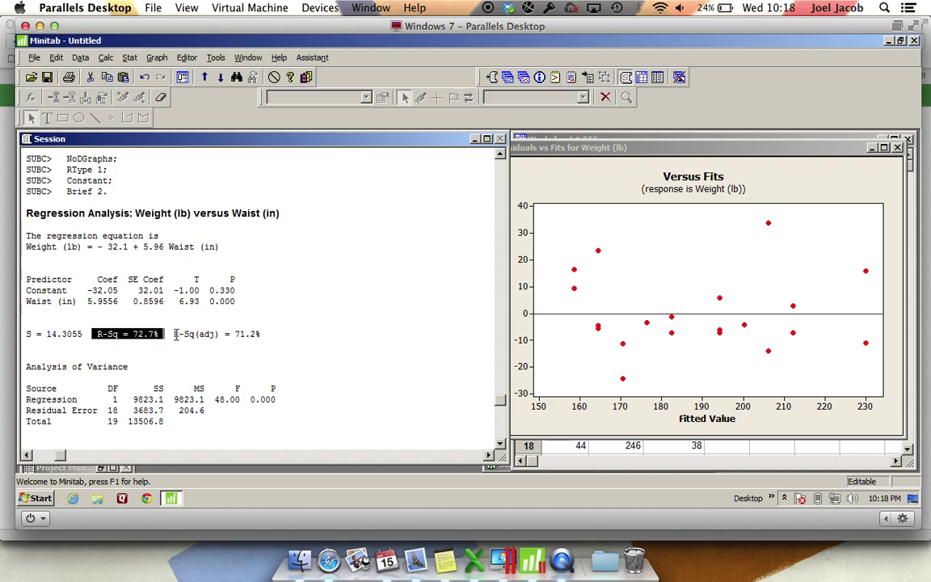
{"action": "left_click_drag", "start_coordinate": [172, 334], "coordinate": [264, 335]}
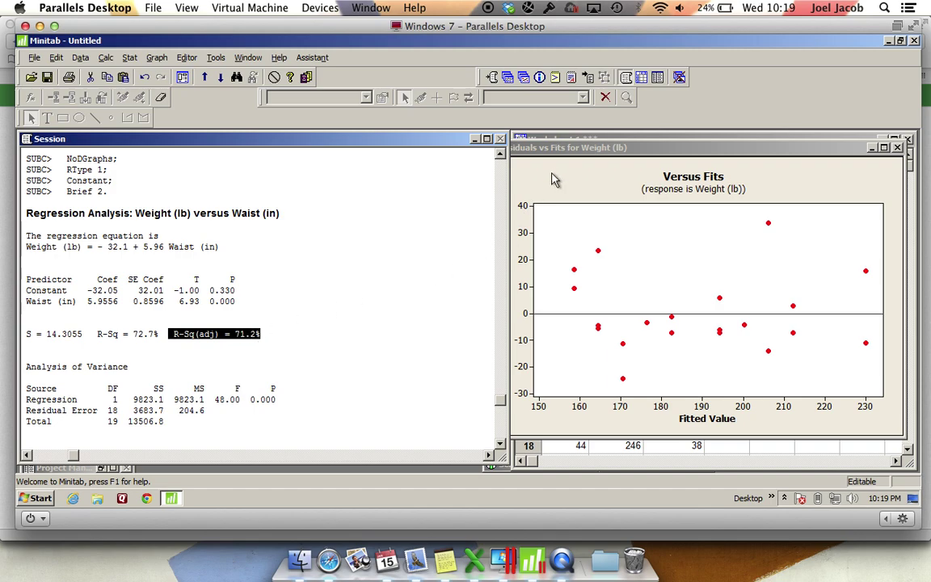
{"action": "mouse_move", "coordinate": [575, 154]}
{"action": "left_mouse_down"}
{"action": "mouse_move", "coordinate": [403, 170]}
{"action": "mouse_move", "coordinate": [332, 144]}
{"action": "mouse_move", "coordinate": [246, 149]}
{"action": "mouse_move", "coordinate": [141, 171]}
{"action": "mouse_move", "coordinate": [117, 162]}
{"action": "mouse_move", "coordinate": [163, 149]}
{"action": "mouse_move", "coordinate": [443, 142]}
{"action": "mouse_move", "coordinate": [584, 149]}
{"action": "left_mouse_up"}
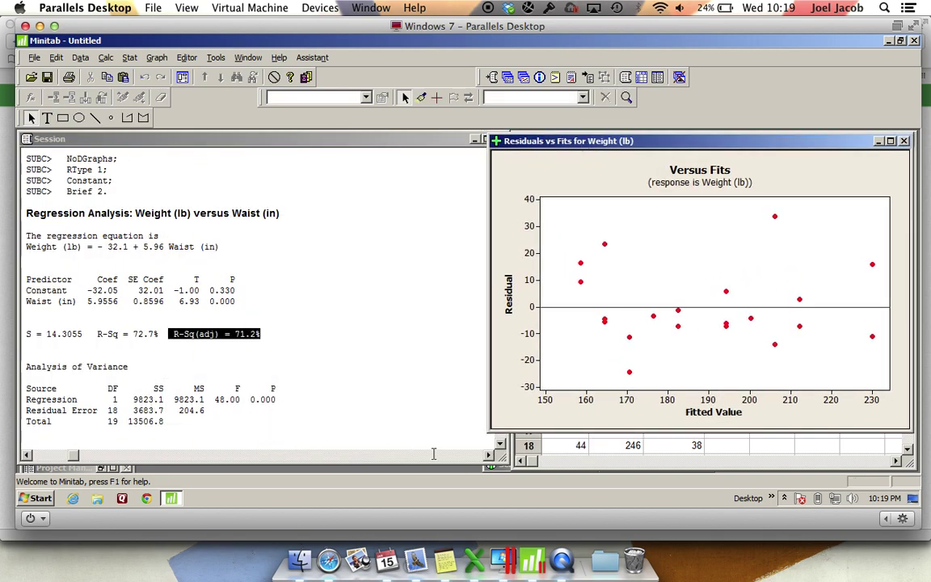
Restore the minimized scatterplot on the left and shift the Versus Fits plot down.
{"action": "left_click", "coordinate": [492, 468]}
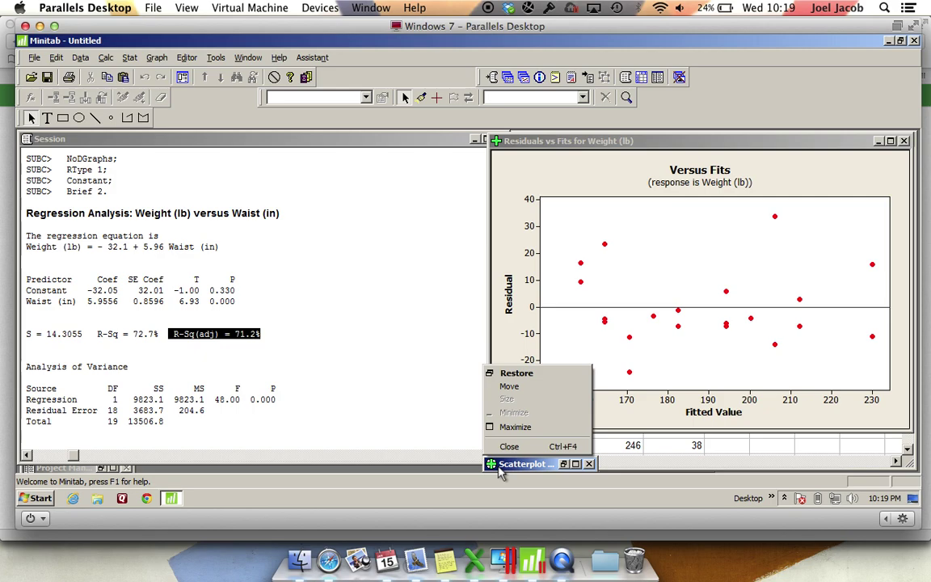
{"action": "left_click", "coordinate": [514, 375]}
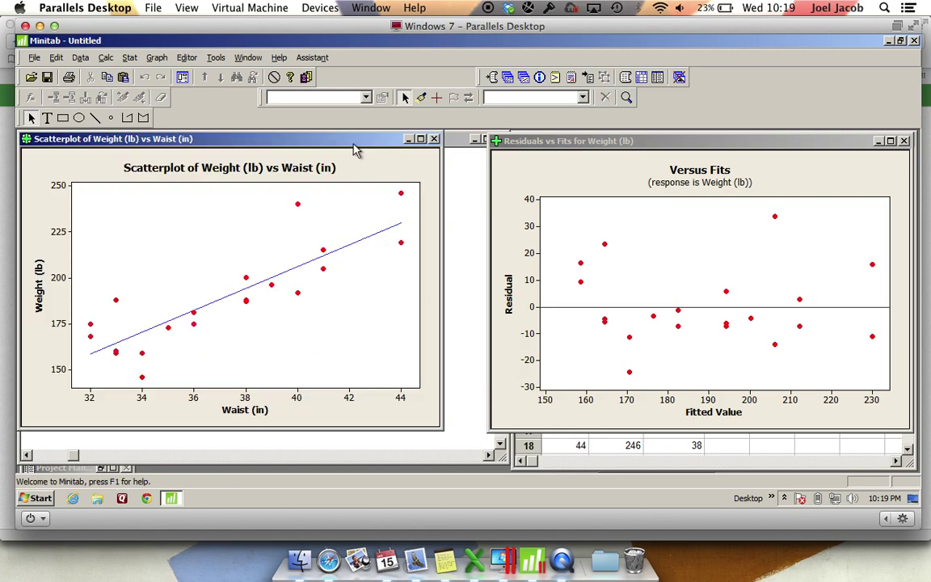
{"action": "mouse_move", "coordinate": [356, 149]}
{"action": "left_mouse_down"}
{"action": "mouse_move", "coordinate": [380, 153]}
{"action": "mouse_move", "coordinate": [356, 148]}
{"action": "left_mouse_up"}
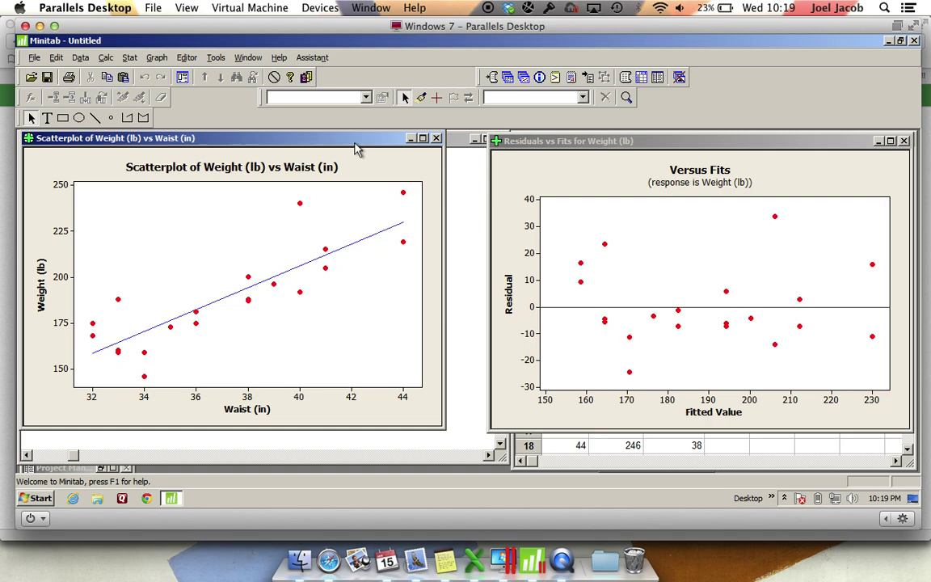
{"action": "left_click", "coordinate": [566, 142]}
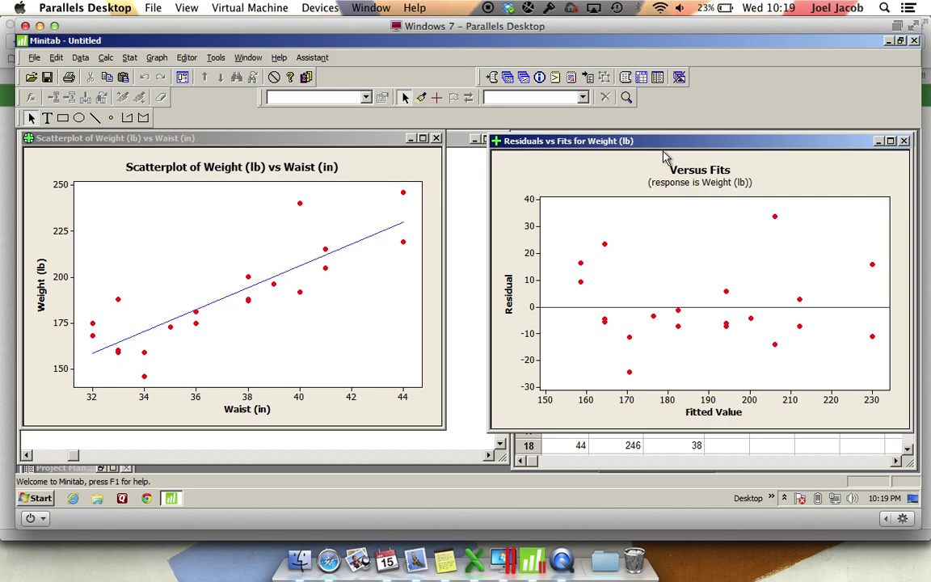
{"action": "left_click_drag", "start_coordinate": [676, 142], "coordinate": [646, 239]}
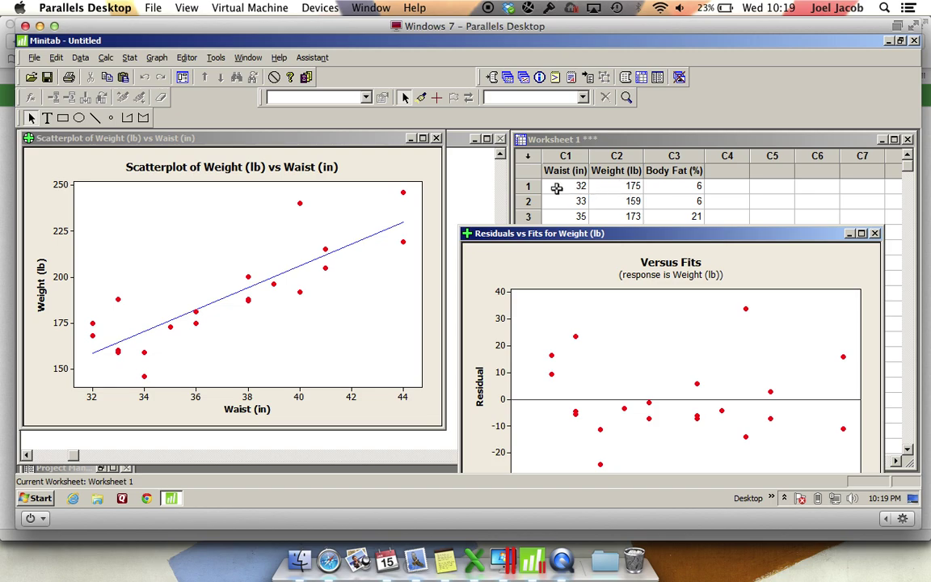
Select worksheet rows 12 (32, 168) and 1 (32, 175), then select the scatterplot's data points.
{"action": "left_click", "coordinate": [557, 188]}
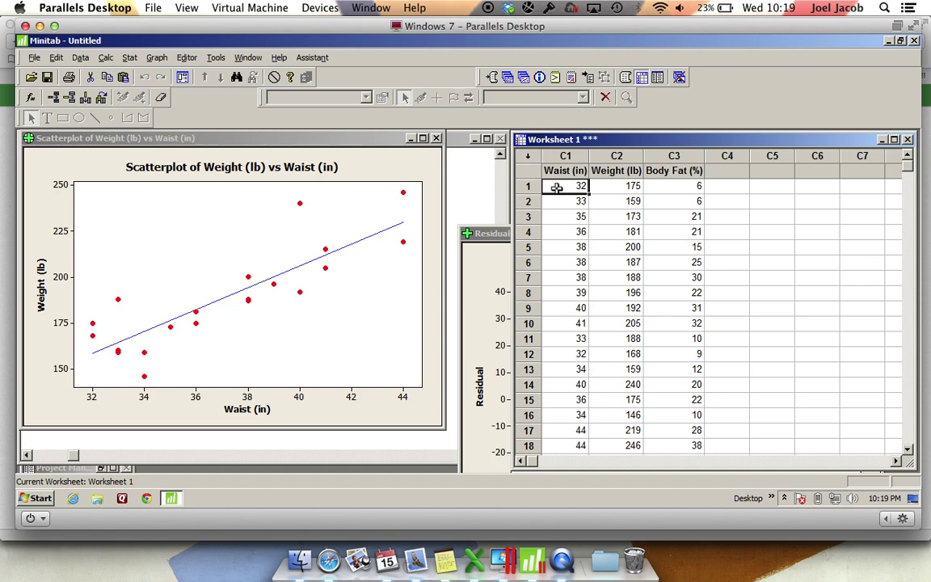
{"action": "left_click", "coordinate": [629, 187]}
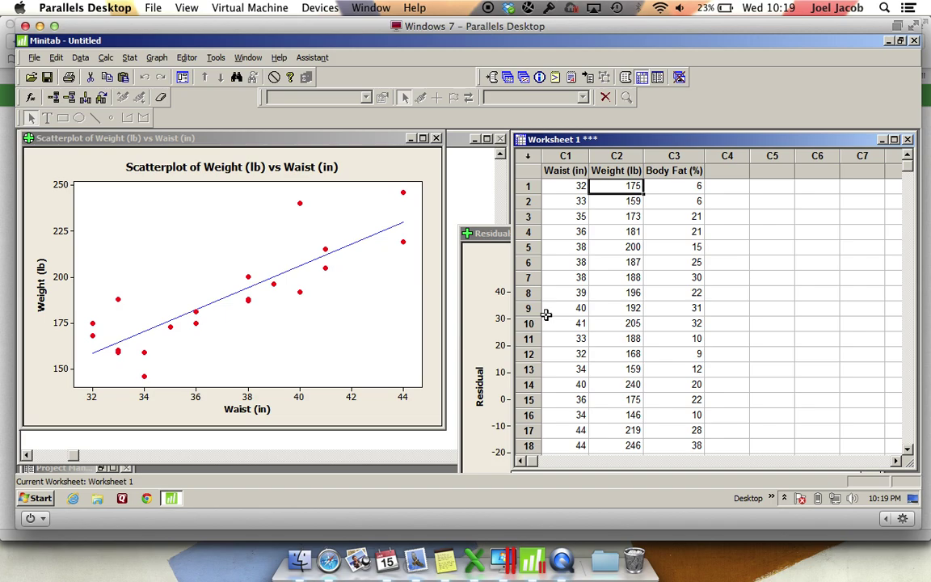
{"action": "left_click_drag", "start_coordinate": [574, 357], "coordinate": [610, 356]}
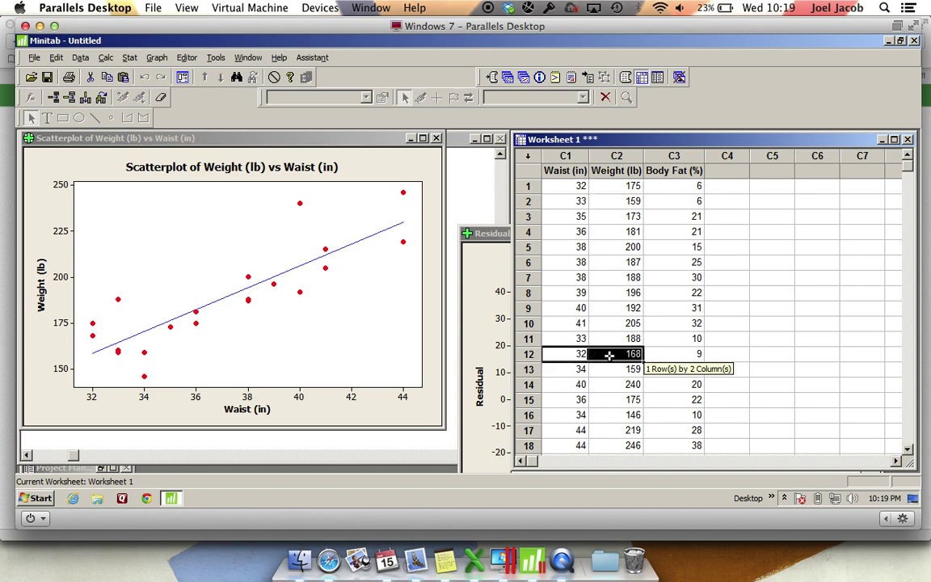
{"action": "left_click", "coordinate": [579, 186]}
{"action": "left_click_drag", "start_coordinate": [579, 186], "coordinate": [613, 186]}
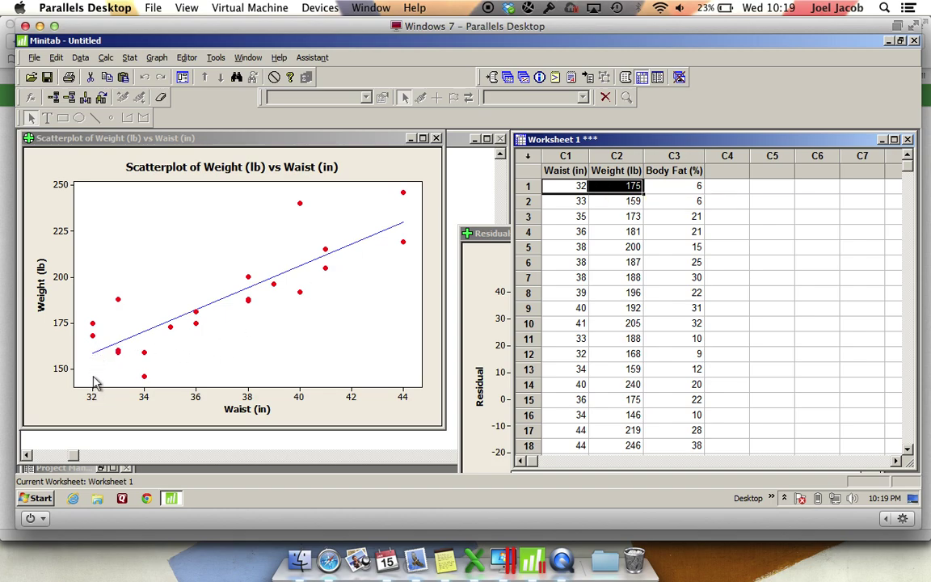
{"action": "left_click", "coordinate": [93, 328]}
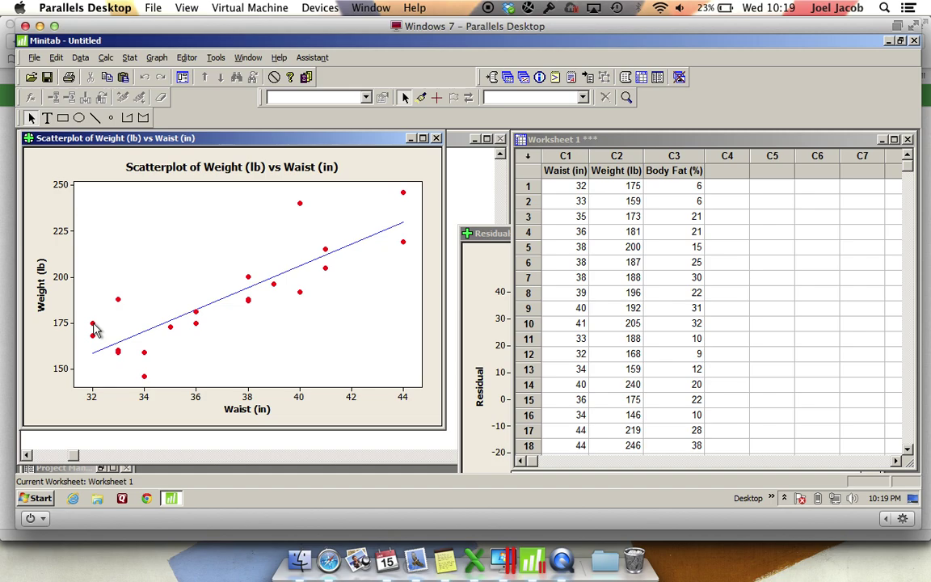
{"action": "left_click", "coordinate": [93, 327]}
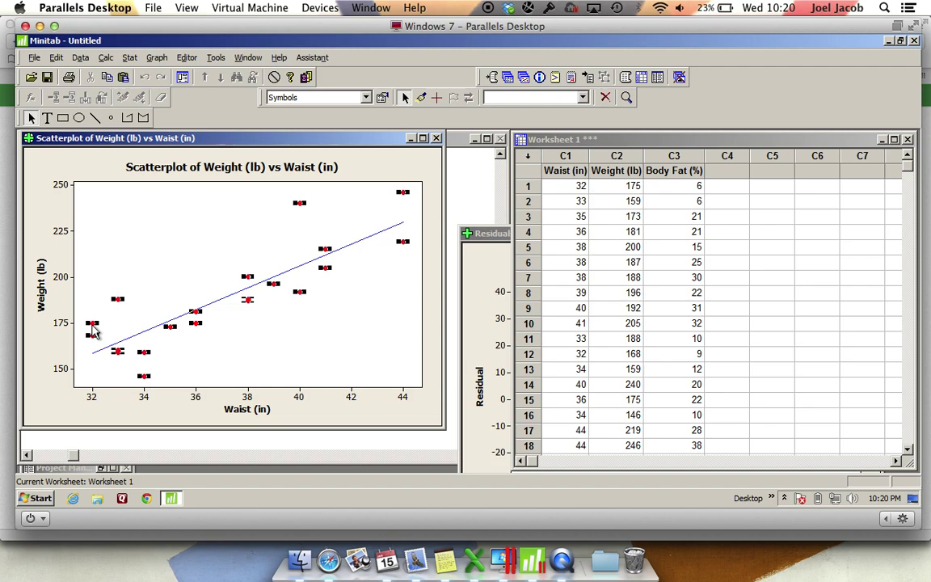
Identify the top scatterplot point at Waist 32, Weight 175 lb as row 1.
{"action": "mouse_move", "coordinate": [94, 330]}
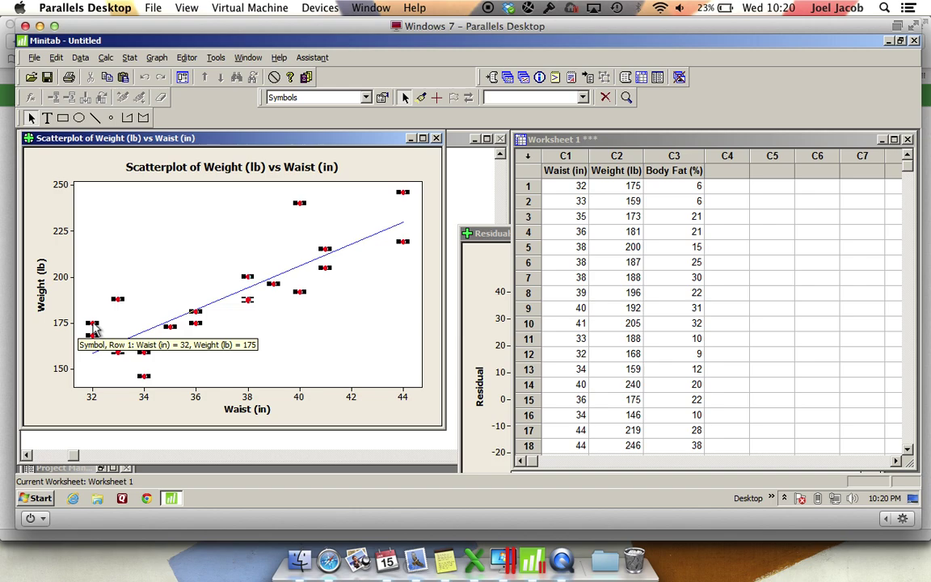
{"action": "left_click", "coordinate": [91, 323]}
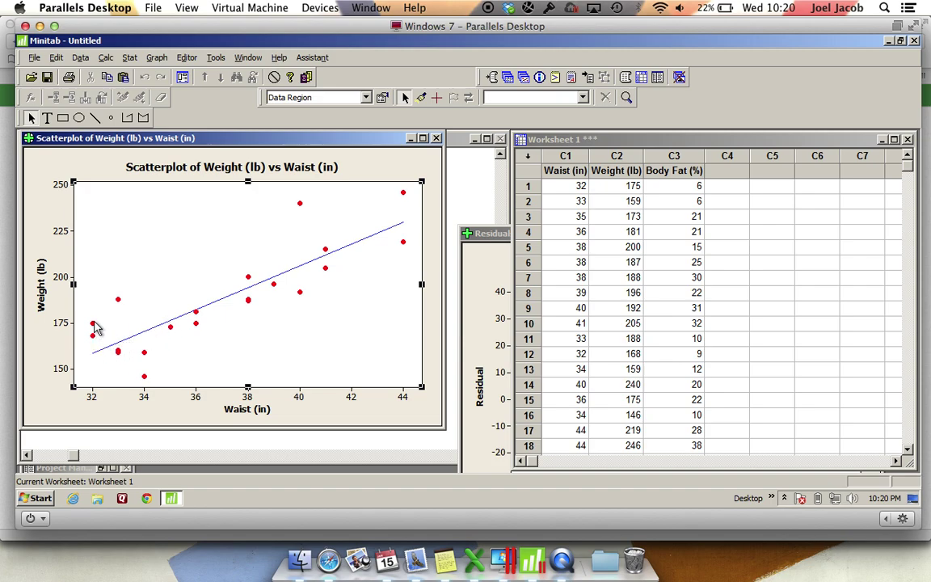
Inspect the fit line Weight (lb) = -32.05 + 5.956 Waist (in), R-Sq 72.7%, and the row 1 point.
{"action": "left_click", "coordinate": [94, 356]}
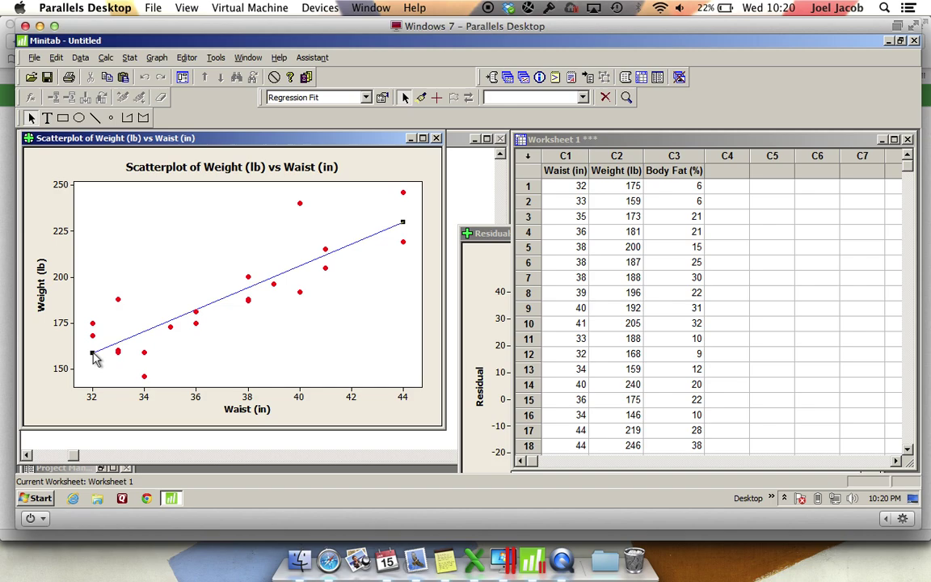
{"action": "mouse_move", "coordinate": [95, 359]}
{"action": "mouse_move", "coordinate": [93, 327]}
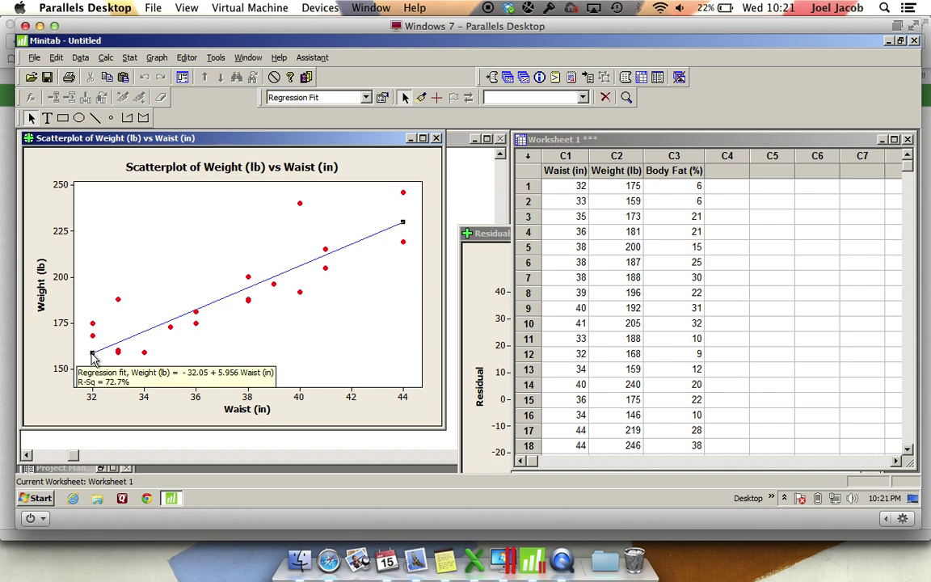
Restore the Versus Fits plot beside the scatterplot and identify its leftmost points as rows 12 and 1.
{"action": "double_click", "coordinate": [499, 234]}
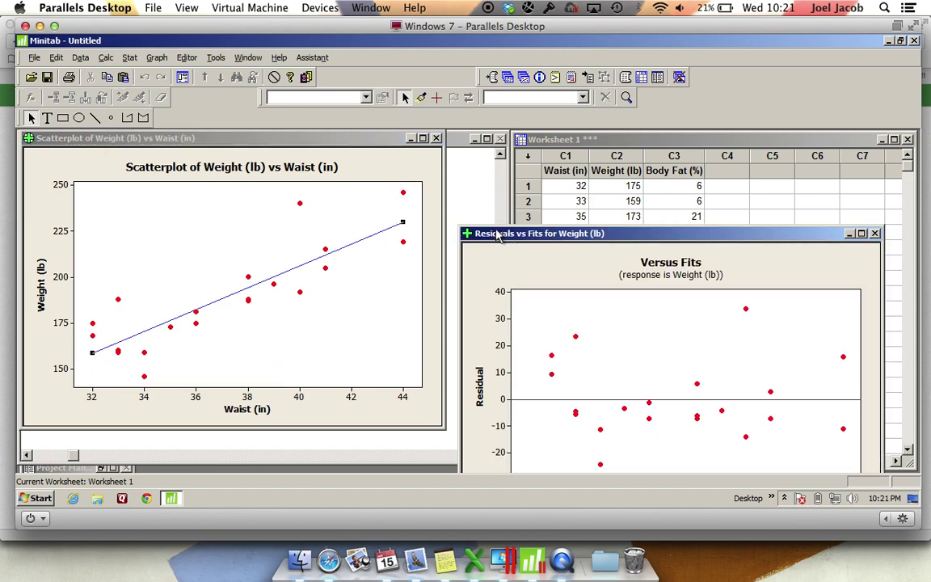
{"action": "left_click_drag", "start_coordinate": [556, 223], "coordinate": [499, 138]}
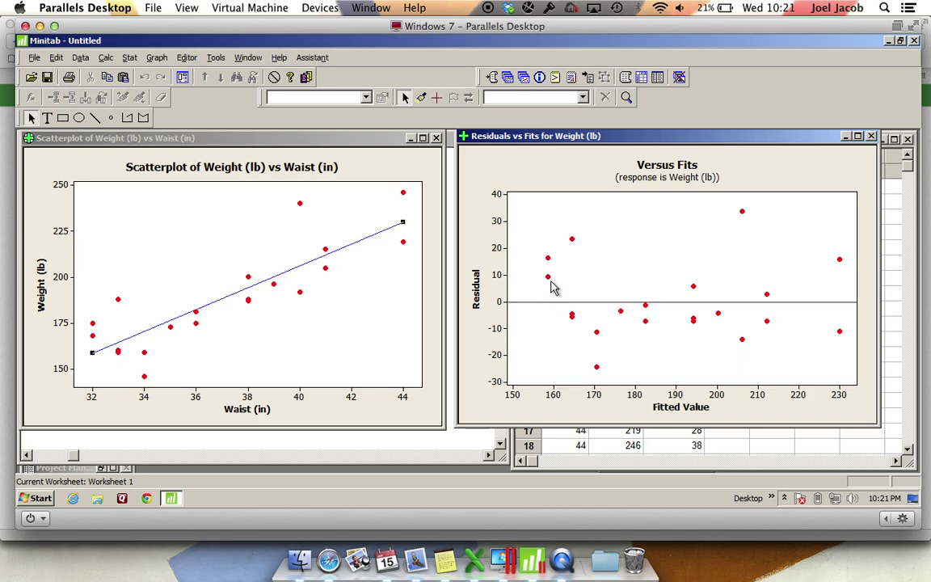
{"action": "mouse_move", "coordinate": [551, 280]}
{"action": "mouse_move", "coordinate": [549, 262]}
{"action": "left_click", "coordinate": [118, 300]}
Read the upper-left residual point's tooltip: row 1, fit 158.524, residual 16.4757.
{"action": "mouse_move", "coordinate": [548, 263]}
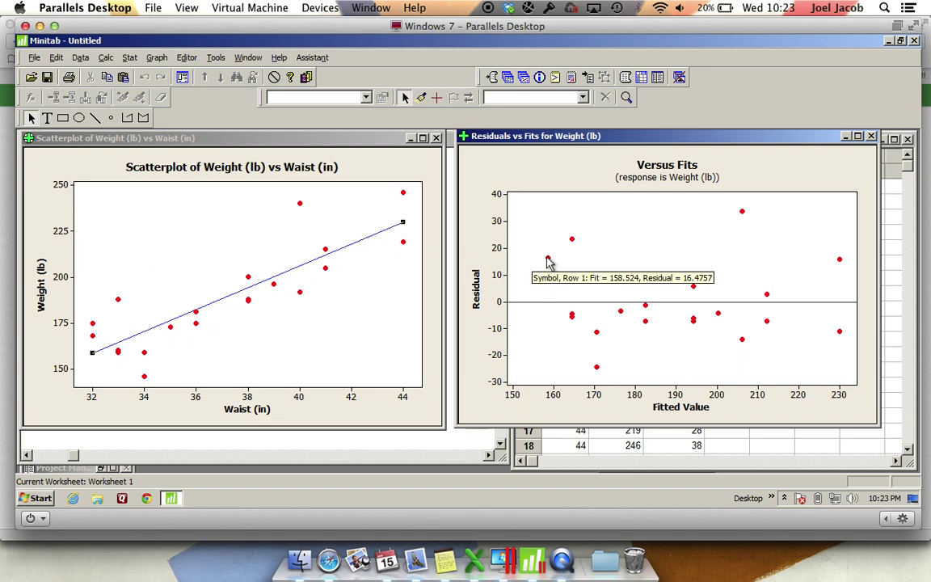